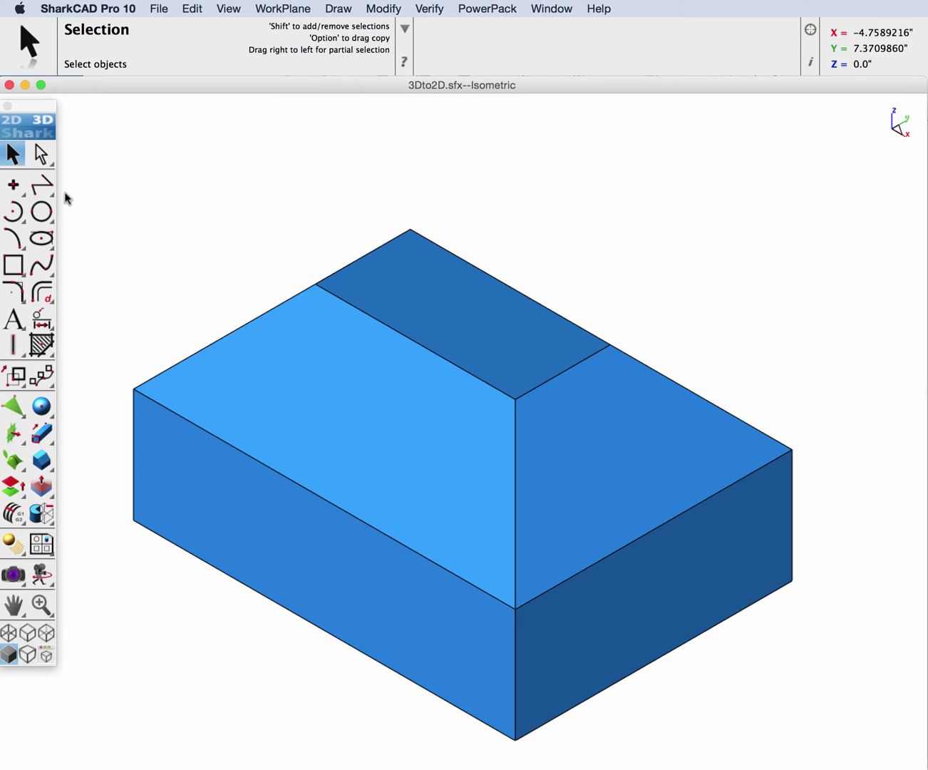
# - Trace the block's front sloped face with a closed four-segment Multi Line snapped to its corners
pyautogui.click(42, 184)
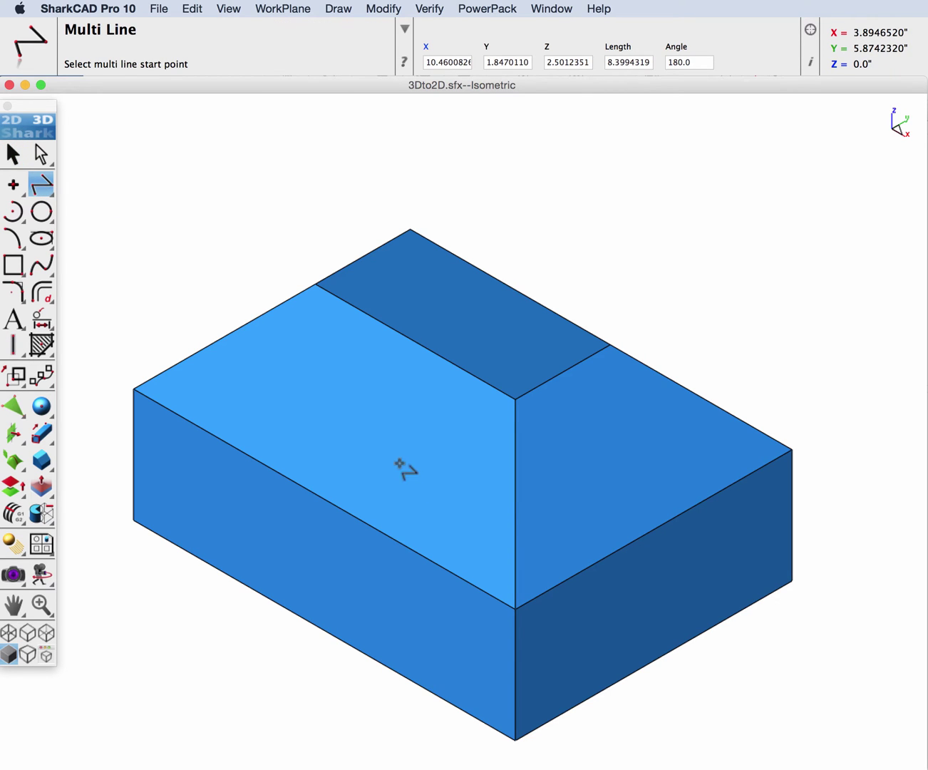
pyautogui.moveTo(404, 468)
pyautogui.mouseDown(button='middle')
pyautogui.moveTo(479, 410)
pyautogui.moveTo(406, 433)
pyautogui.moveTo(412, 446)
pyautogui.mouseUp(button='middle')
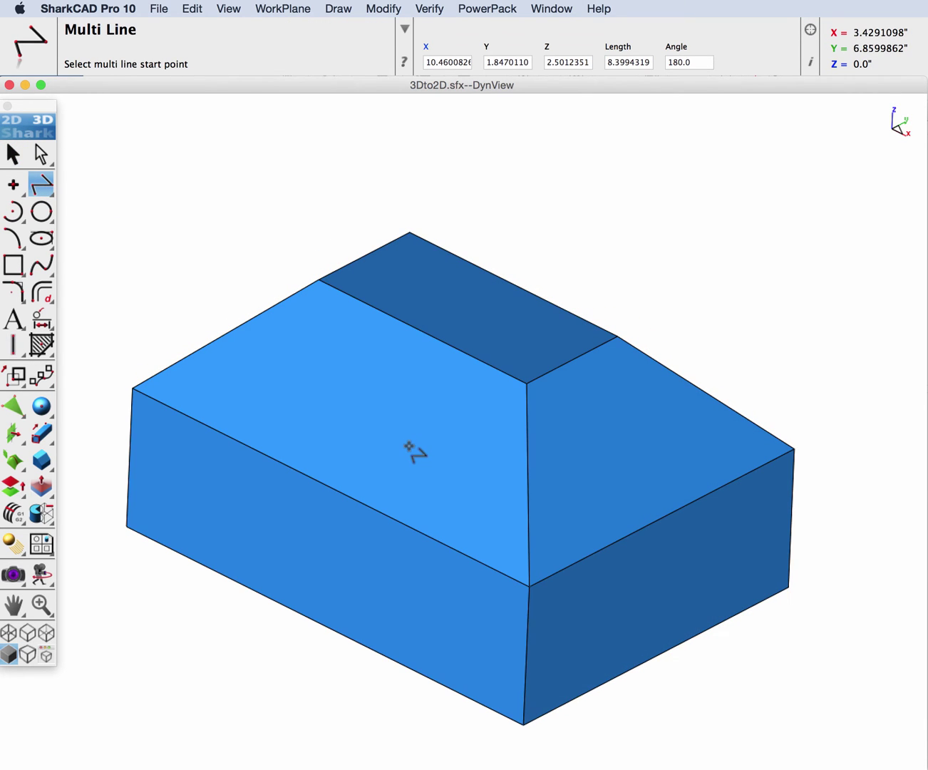
pyautogui.click(133, 390)
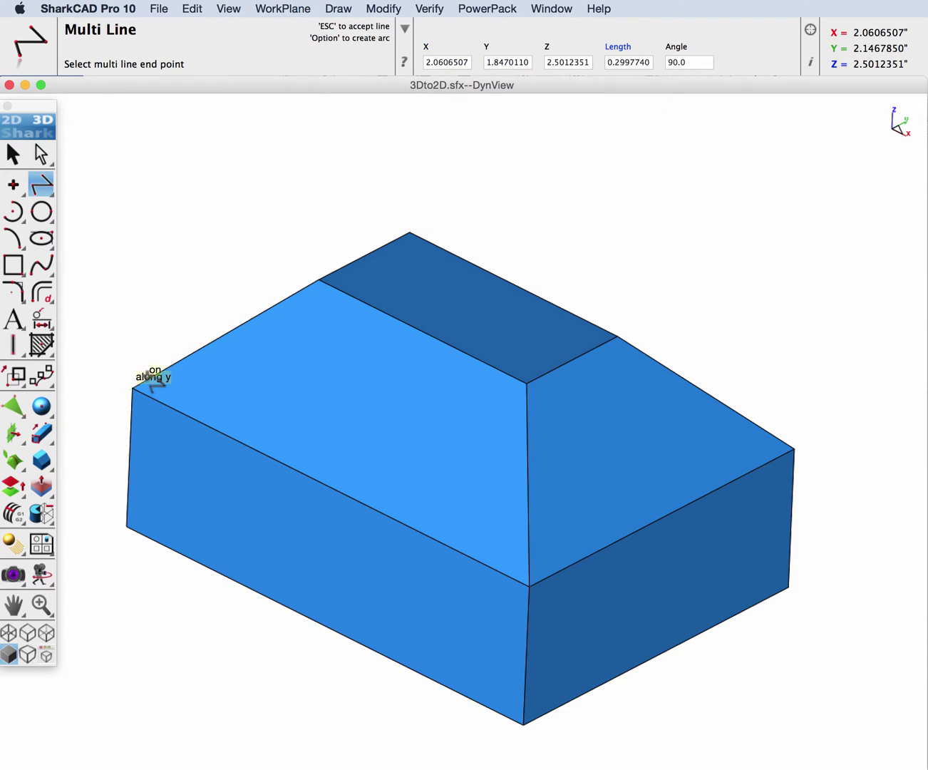
pyautogui.click(318, 280)
pyautogui.click(528, 384)
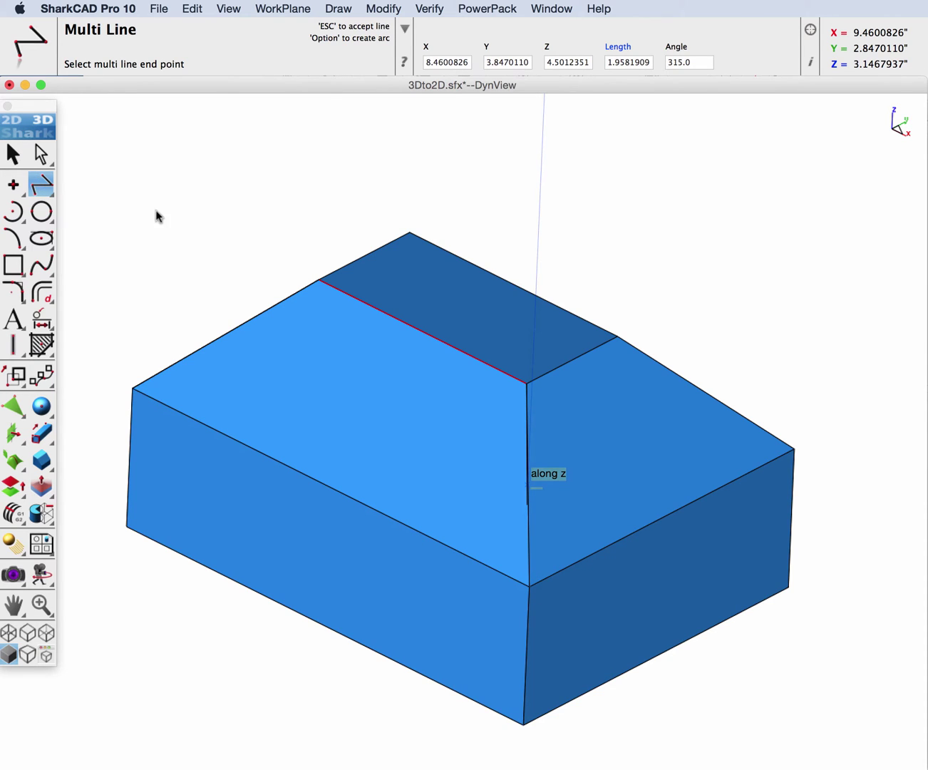
pyautogui.click(529, 585)
pyautogui.click(132, 390)
# - Switch the selected outline to 2D mode, transforming its curves into the XY plane
pyautogui.click(13, 153)
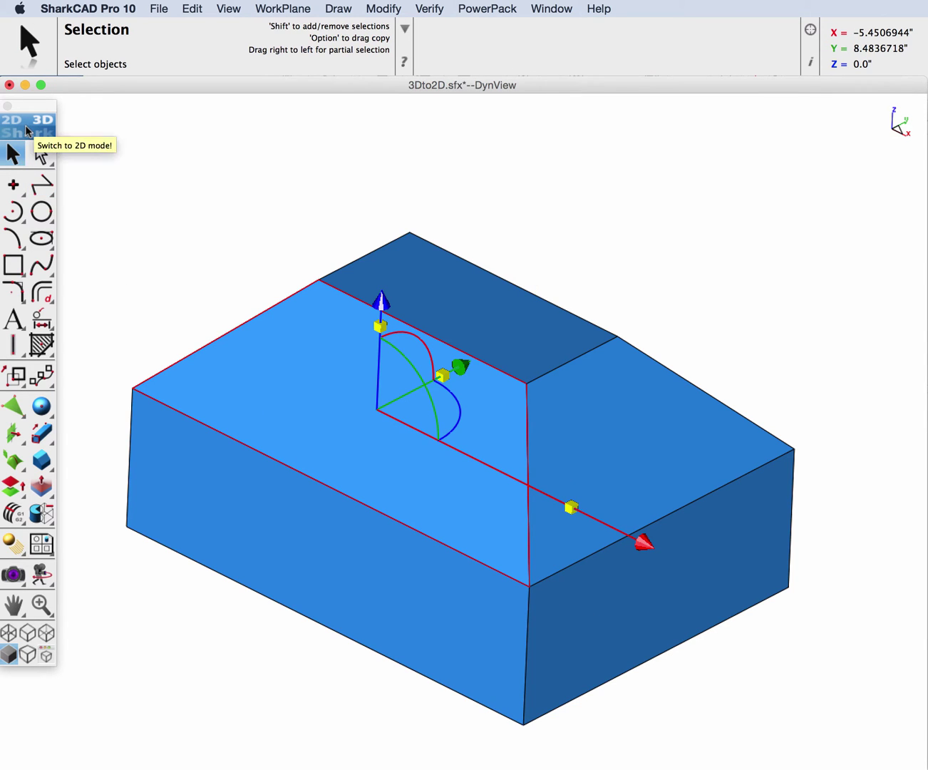
pyautogui.click(28, 130)
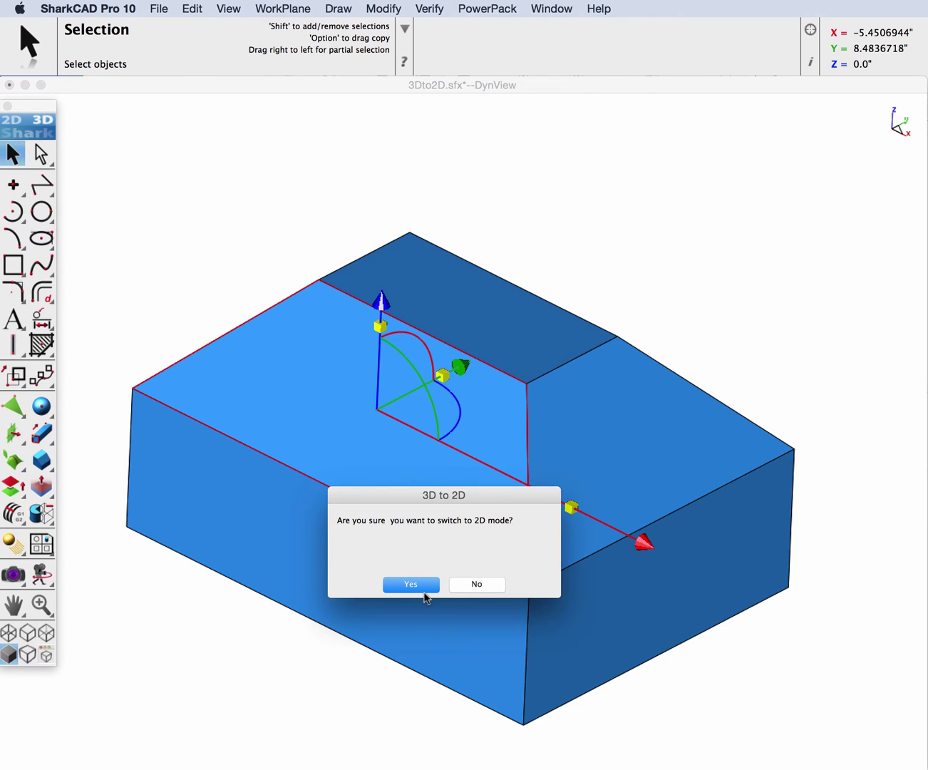
pyautogui.click(424, 585)
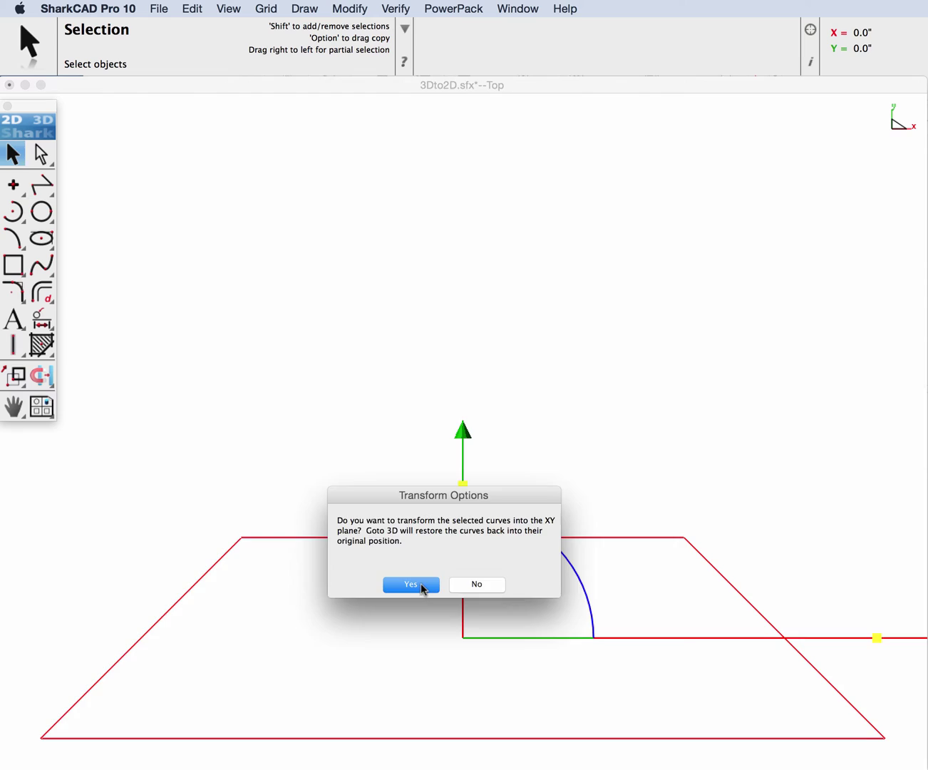
pyautogui.click(410, 584)
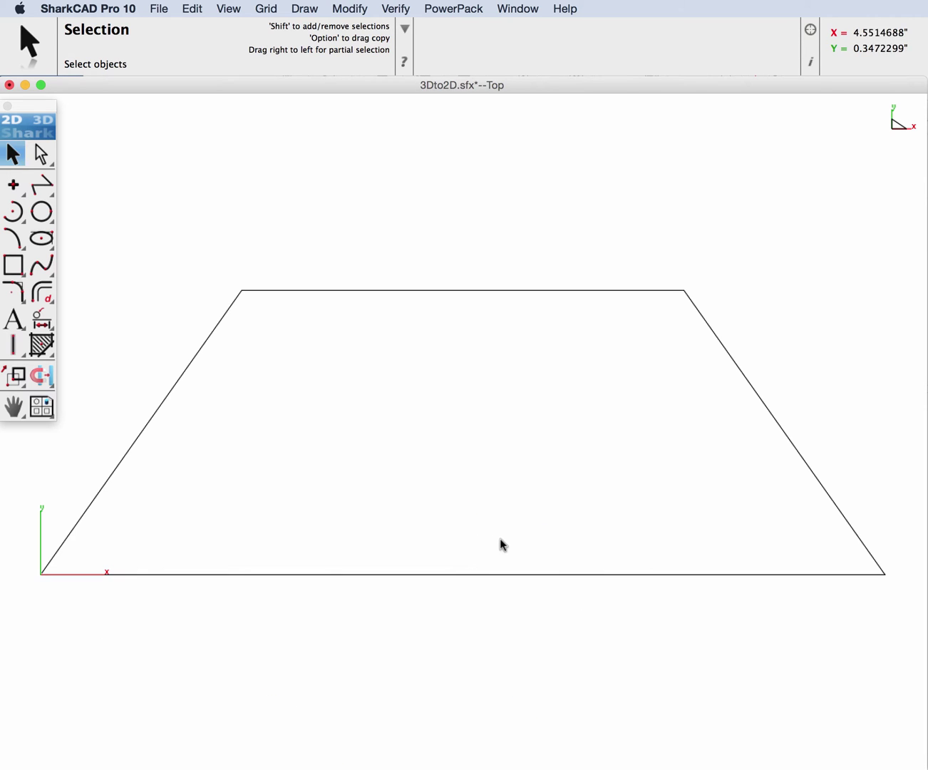
# - Offset all four lines of the trapezoid outline inward by 0.250 with Offset to Value
pyautogui.scroll(-3, 519, 546)
pyautogui.scroll(2, 518, 547)
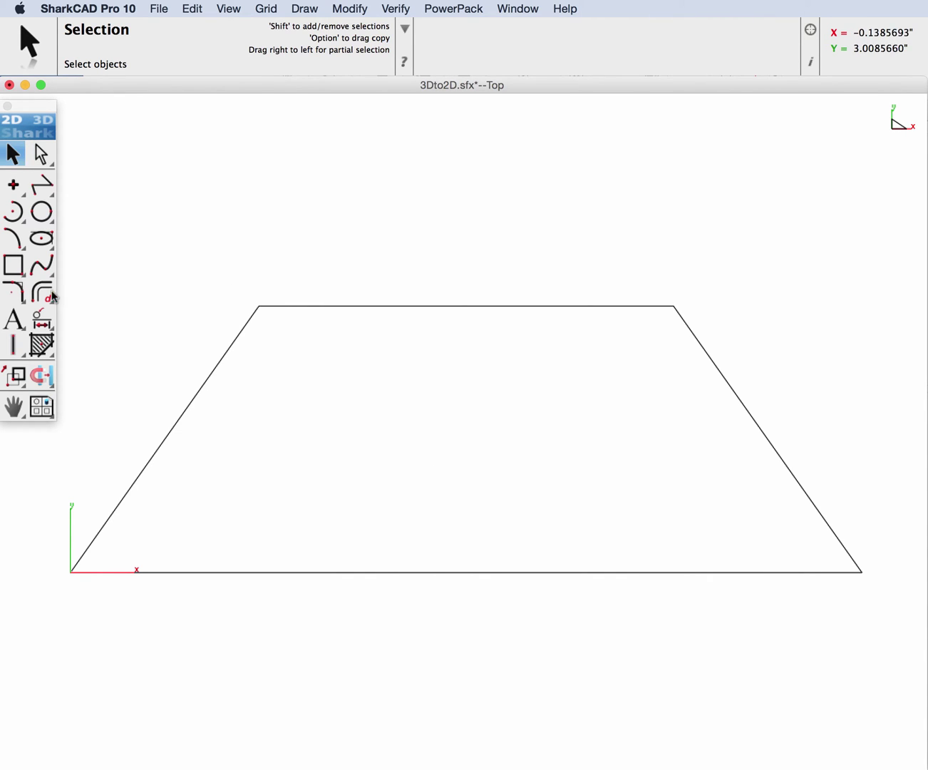
pyautogui.moveTo(52, 296); pyautogui.dragTo(239, 298)
pyautogui.scroll(-1, 249, 307)
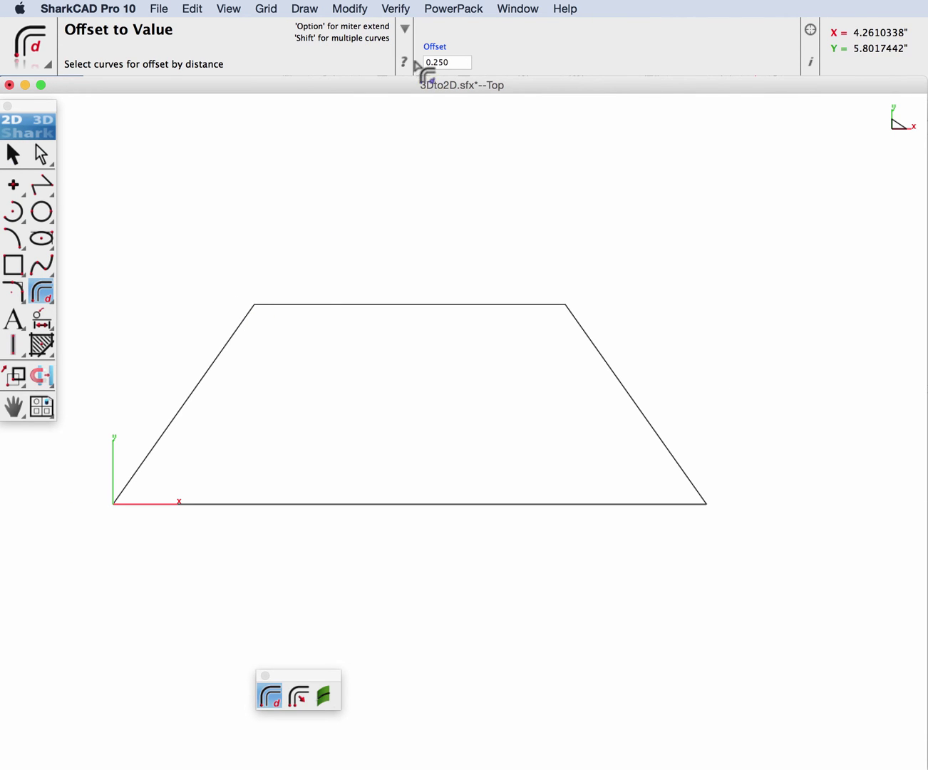
pyautogui.moveTo(105, 268); pyautogui.dragTo(738, 560)
pyautogui.click(381, 332)
pyautogui.scroll(1, 272, 360)
pyautogui.scroll(1, 273, 360)
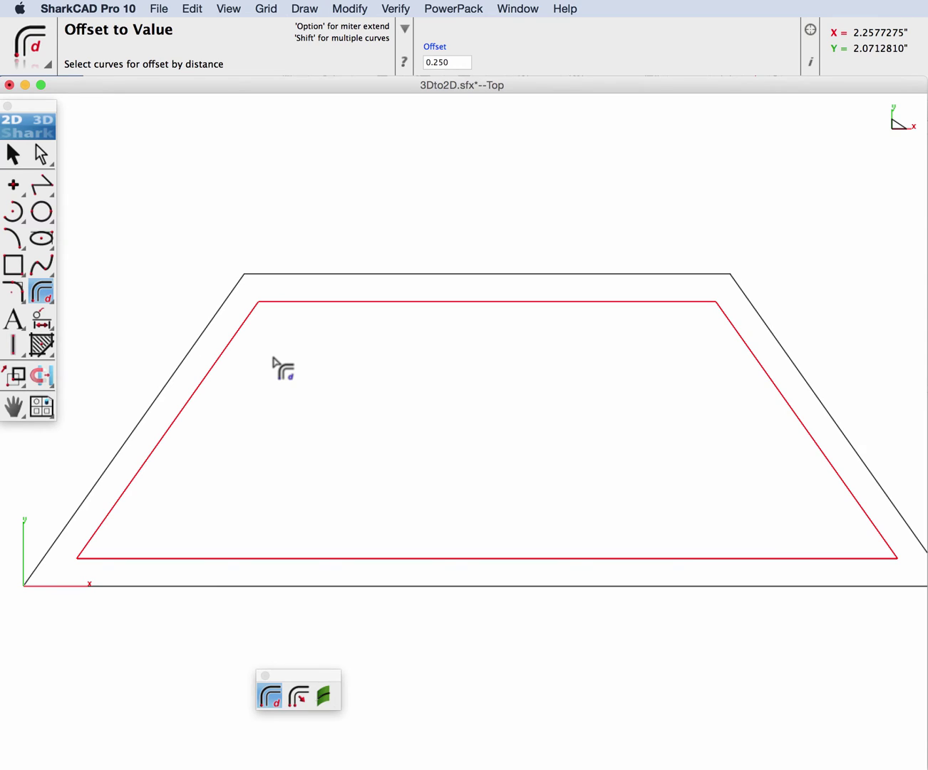
# - Draw a wide center-point ellipse in the middle of the inner trapezoid, centered at about X 4.20, Y 1.41
pyautogui.click(41, 238)
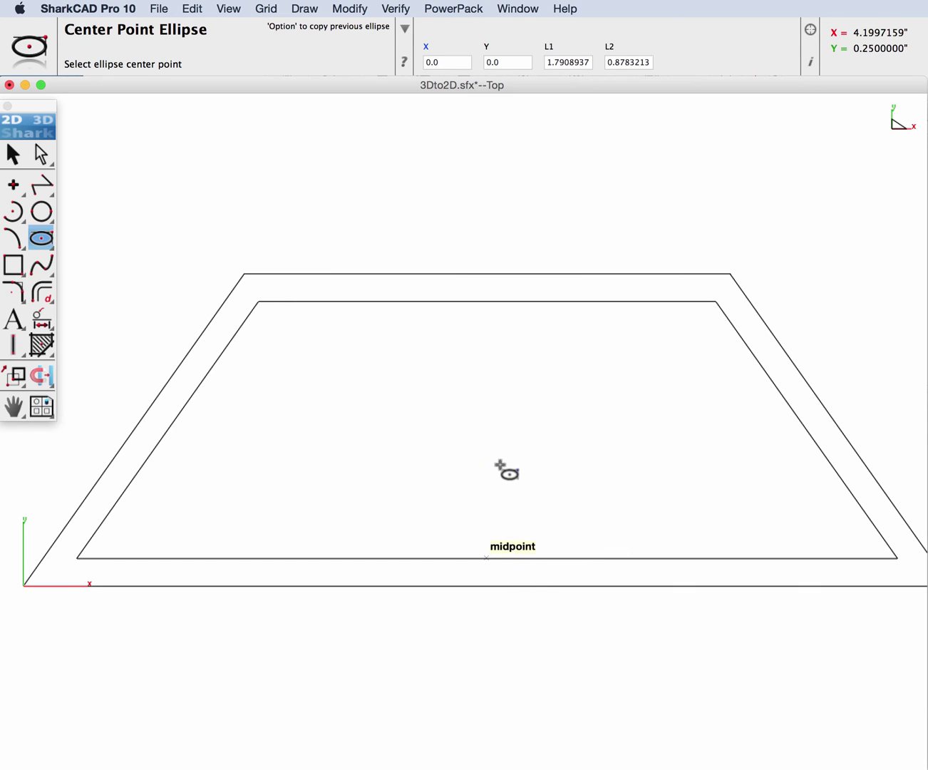
pyautogui.click(487, 430)
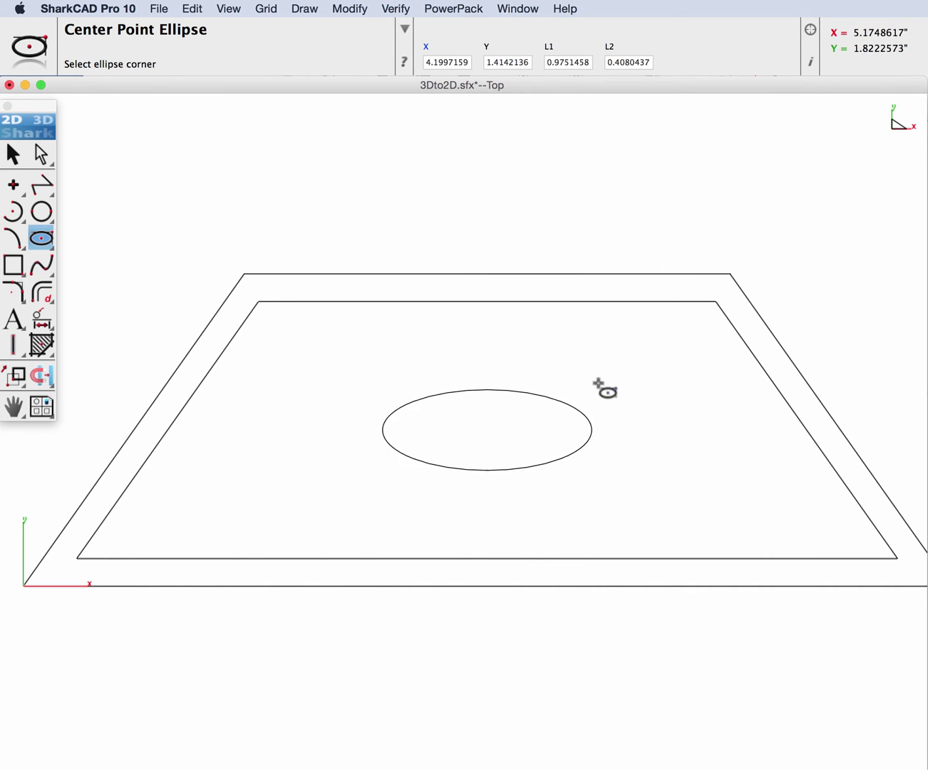
pyautogui.click(693, 344)
# - Place the horizontal text "viacad" starting at the ellipse's outer quadrant point
pyautogui.click(12, 319)
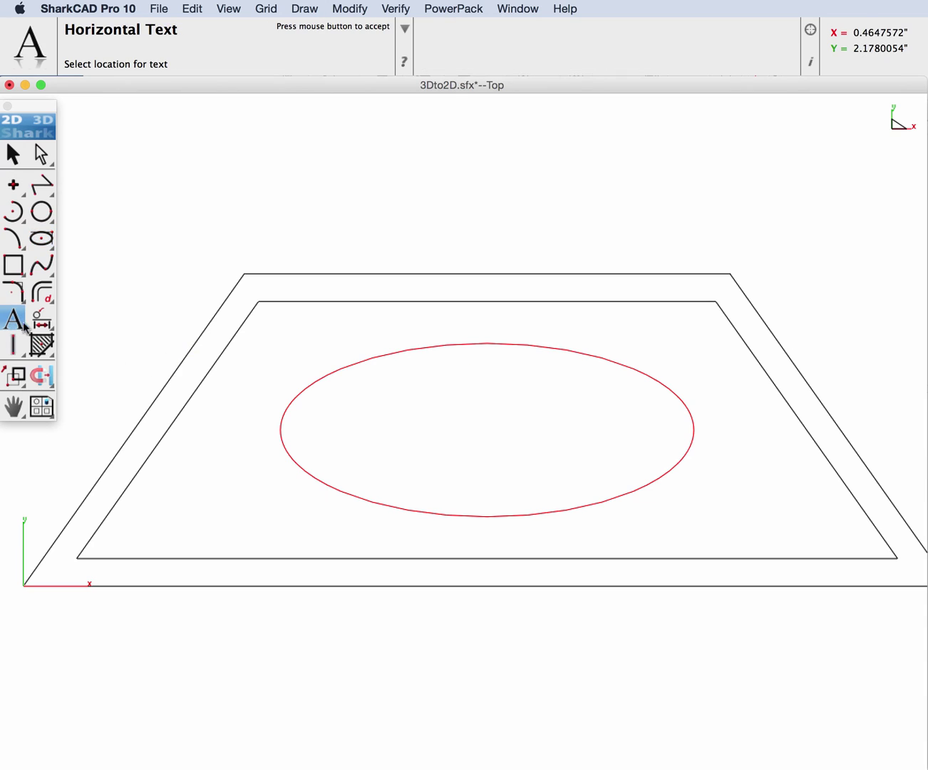
pyautogui.click(279, 426)
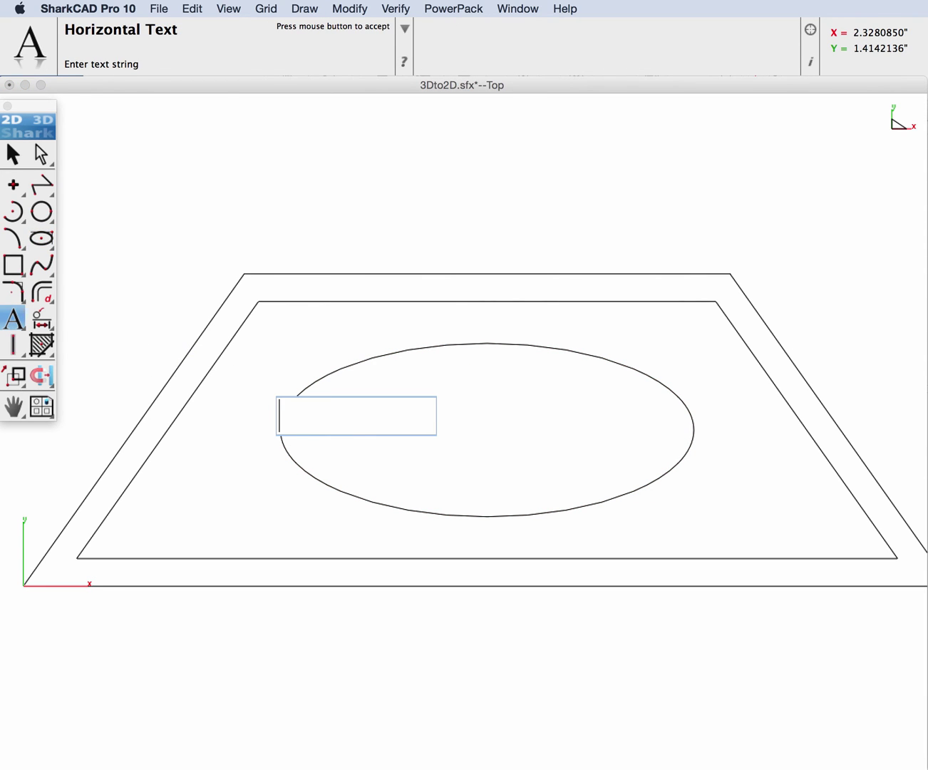
pyautogui.write('viacad')
pyautogui.press('Return')
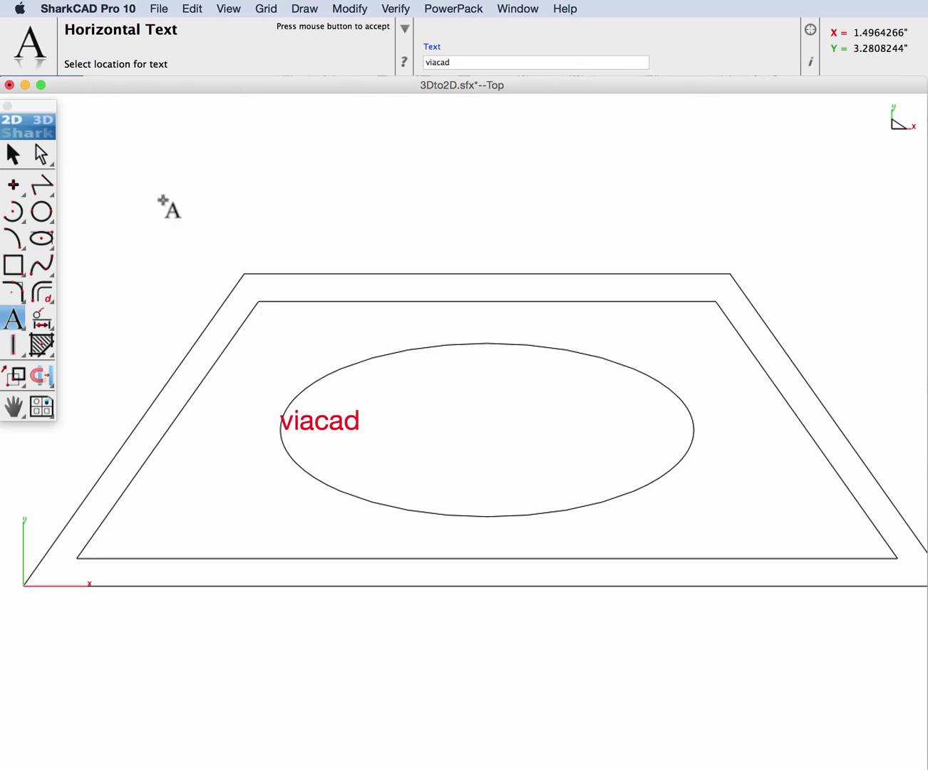
# - Enlarge the "viacad" text and move it so that it sits centrally inside the ellipse
pyautogui.click(13, 154)
pyautogui.moveTo(409, 431); pyautogui.dragTo(493, 435)
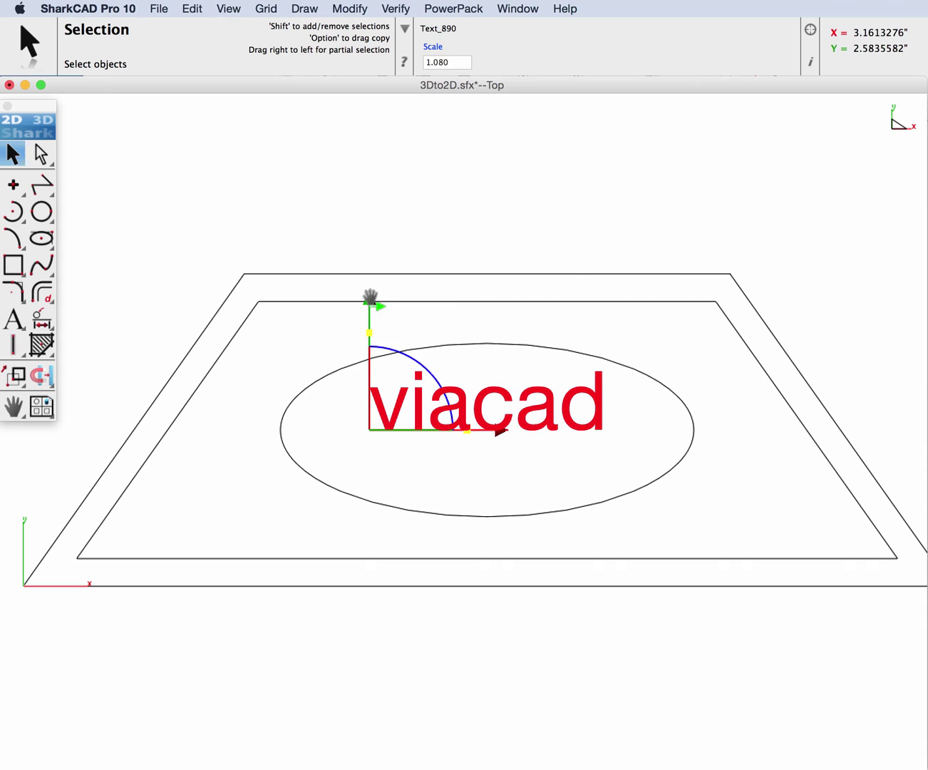
pyautogui.moveTo(370, 297); pyautogui.dragTo(361, 319)
pyautogui.click(423, 217)
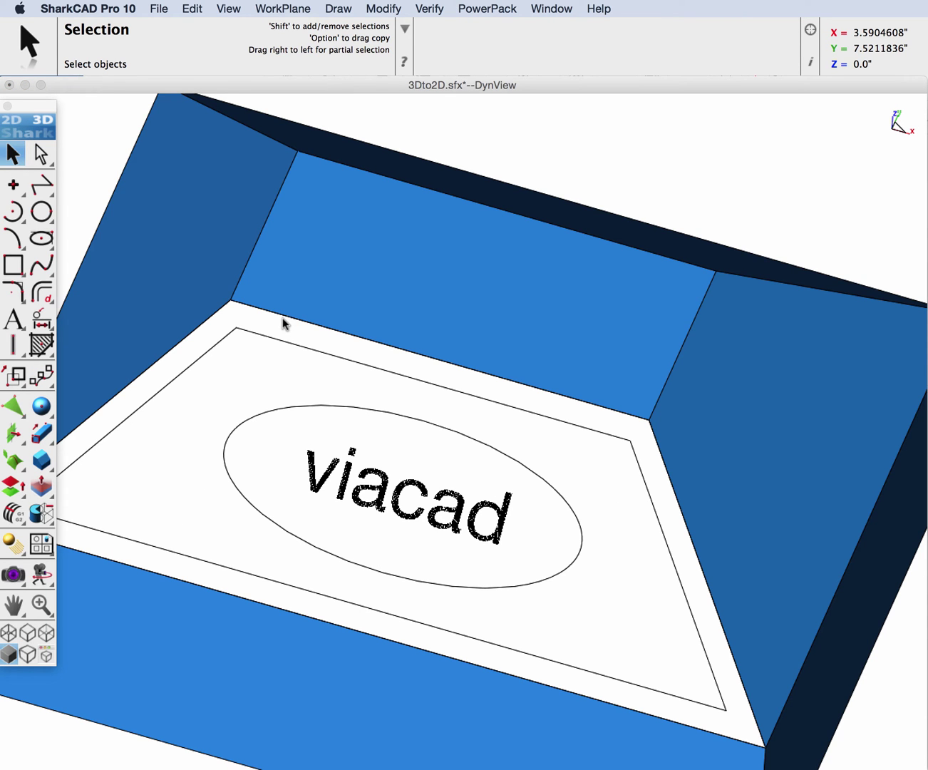
# - Cut the area between the inner trapezoid and the ellipse out of the solid with CutOut Solid at distance 0.10
pyautogui.scroll(-2, 375, 413)
pyautogui.moveTo(417, 454)
pyautogui.mouseDown(button='middle')
pyautogui.moveTo(394, 459)
pyautogui.moveTo(343, 367)
pyautogui.moveTo(363, 385)
pyautogui.moveTo(496, 422)
pyautogui.moveTo(275, 379)
pyautogui.moveTo(406, 414)
pyautogui.moveTo(275, 405)
pyautogui.moveTo(393, 424)
pyautogui.mouseUp(button='middle')
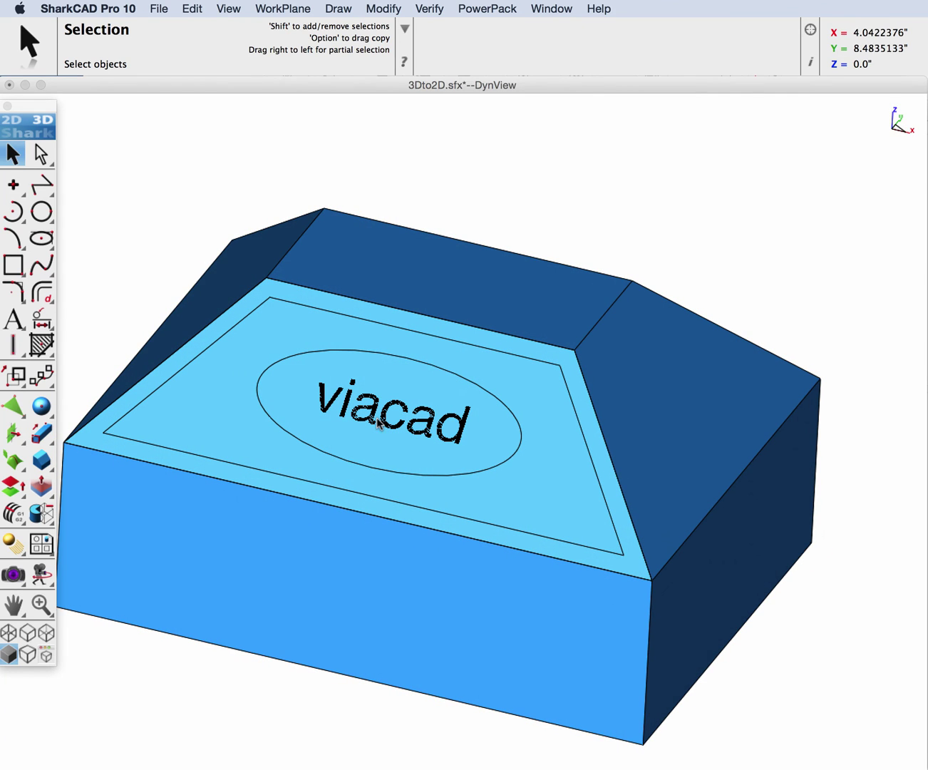
pyautogui.scroll(2, 344, 406)
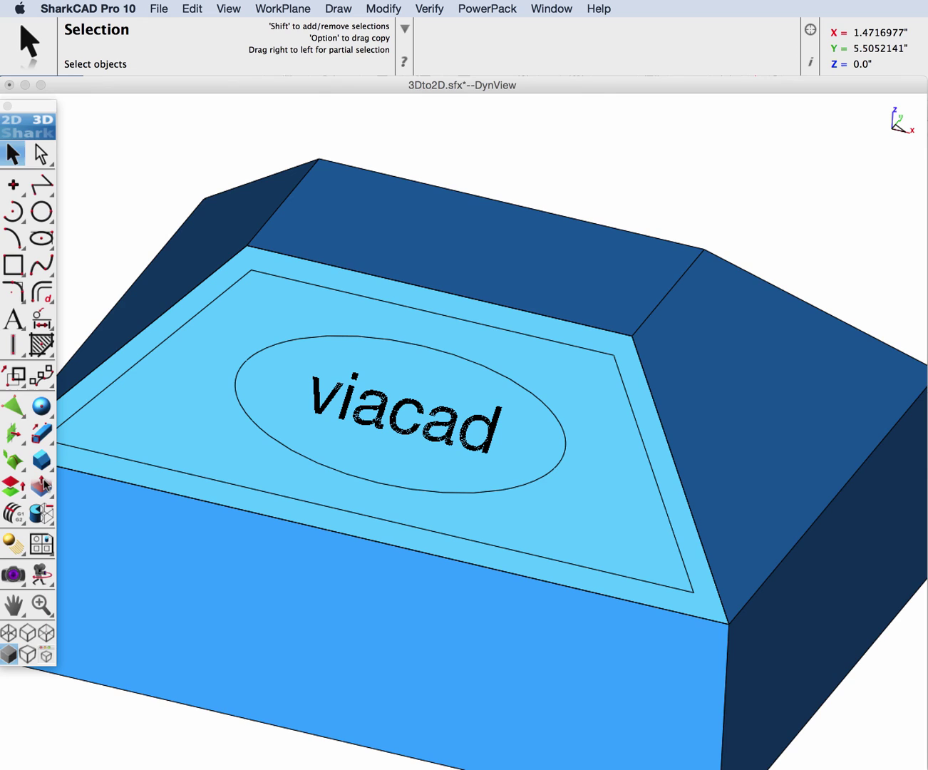
pyautogui.moveTo(41, 459); pyautogui.dragTo(153, 462)
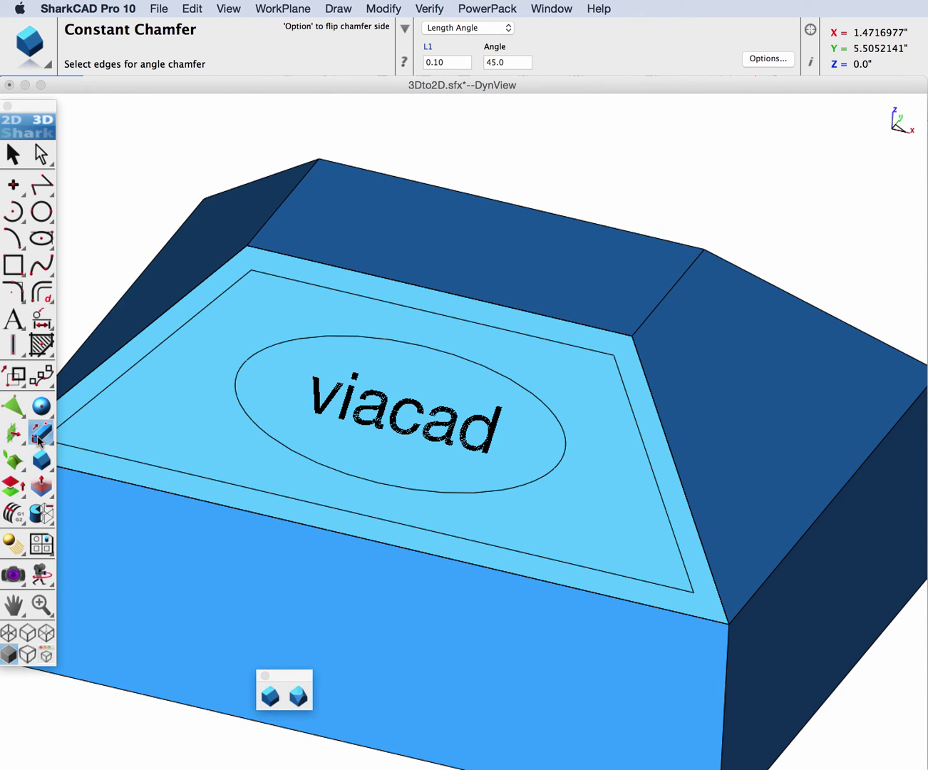
pyautogui.moveTo(39, 440); pyautogui.dragTo(182, 434)
pyautogui.scroll(-1, 198, 404)
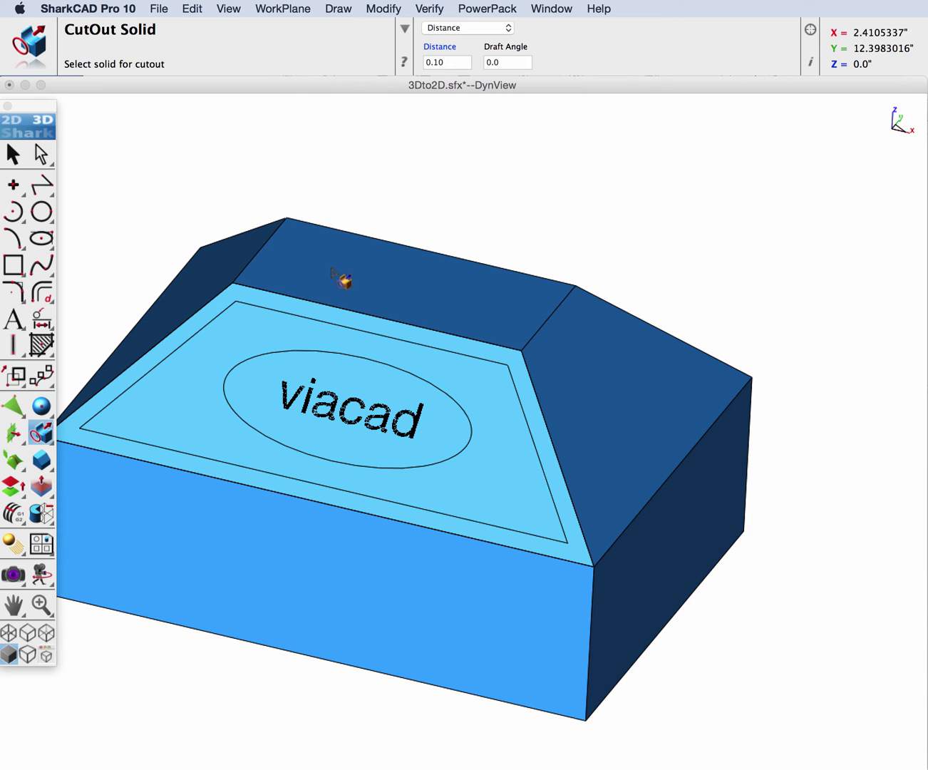
pyautogui.click(338, 258)
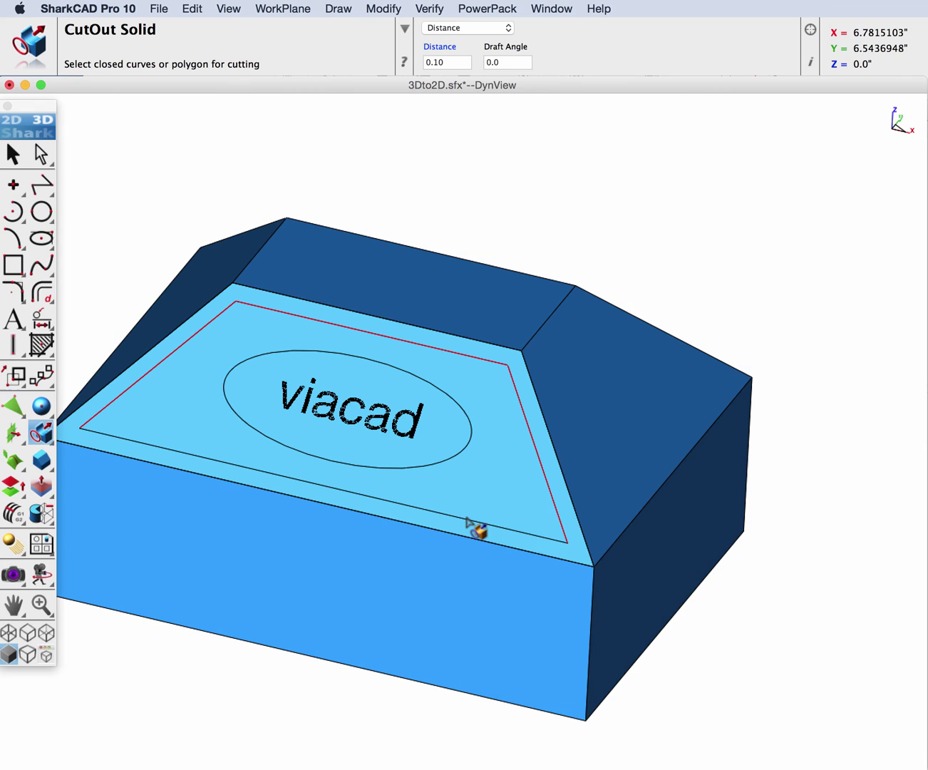
pyautogui.click(492, 526)
pyautogui.click(492, 522)
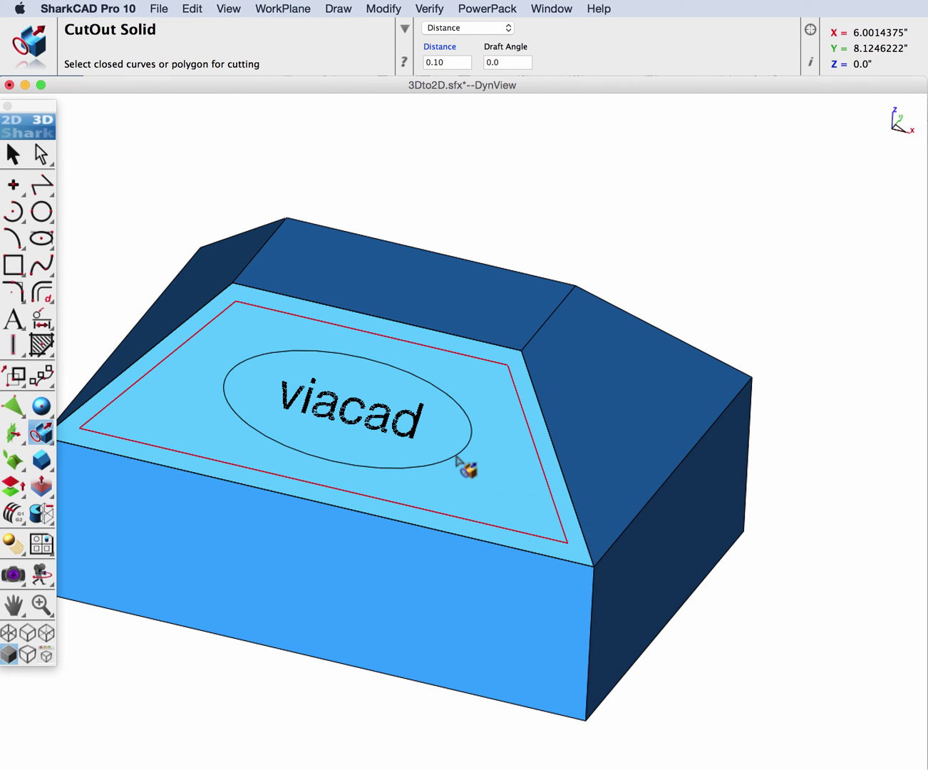
pyautogui.click(453, 460)
pyautogui.click(498, 470)
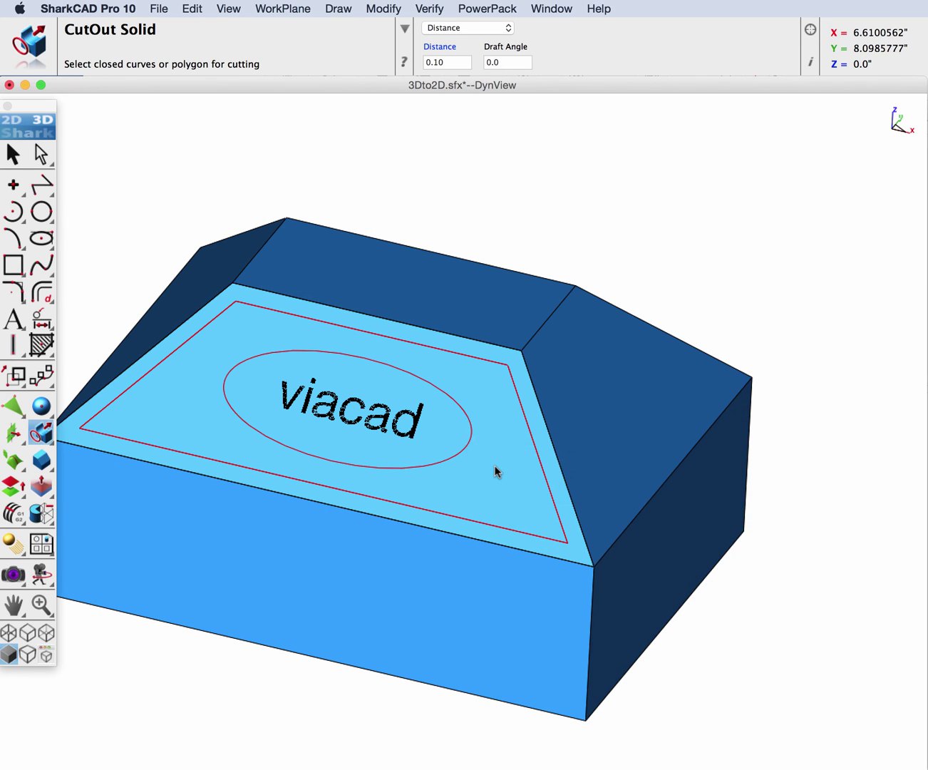
# - Set the cutout distance to 0.25 and deselect the solid
pyautogui.click(447, 61)
pyautogui.write('0.25')
pyautogui.press('Return')
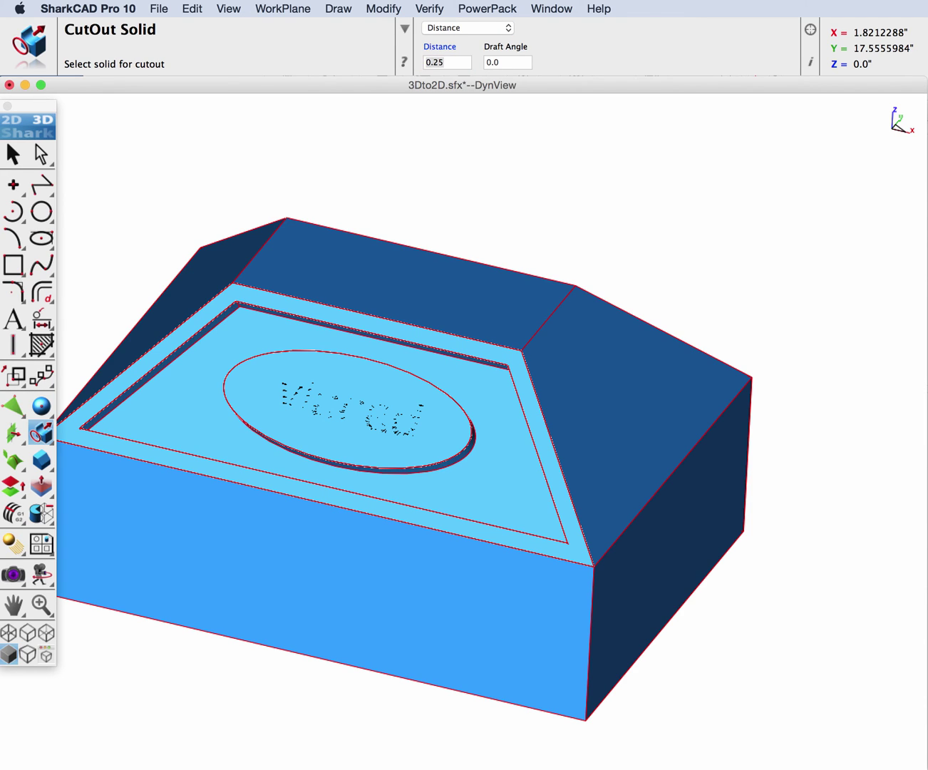
pyautogui.click(13, 154)
pyautogui.click(110, 228)
# - Extrude the "viacad" text into a solid with a distance of 0.10
pyautogui.scroll(3, 248, 390)
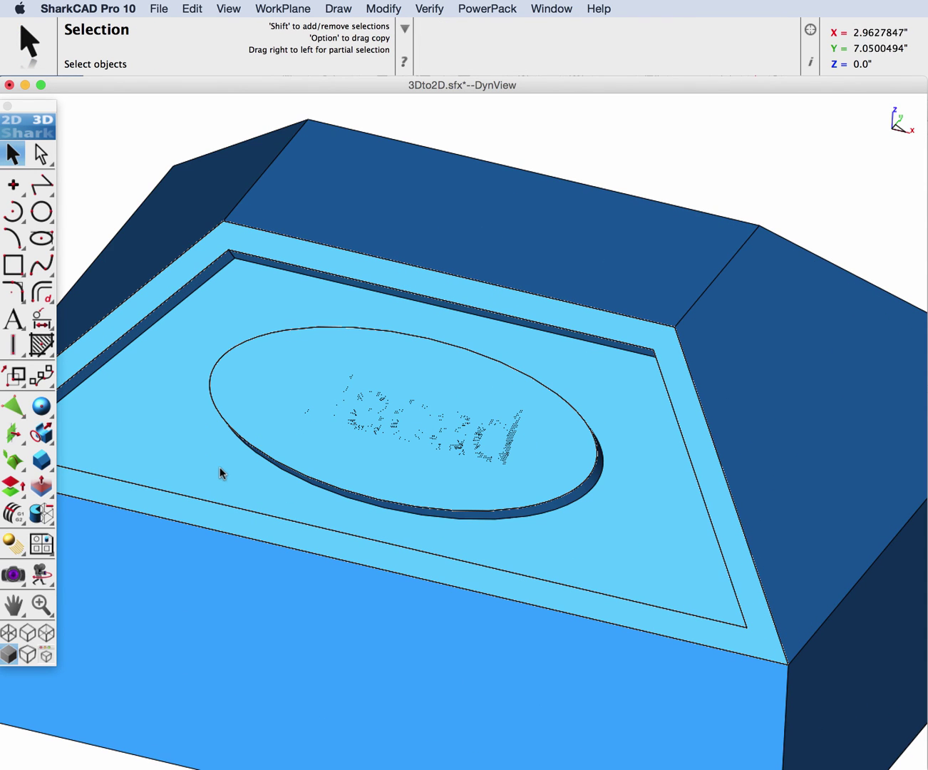
pyautogui.click(43, 433)
pyautogui.moveTo(59, 432); pyautogui.dragTo(100, 437)
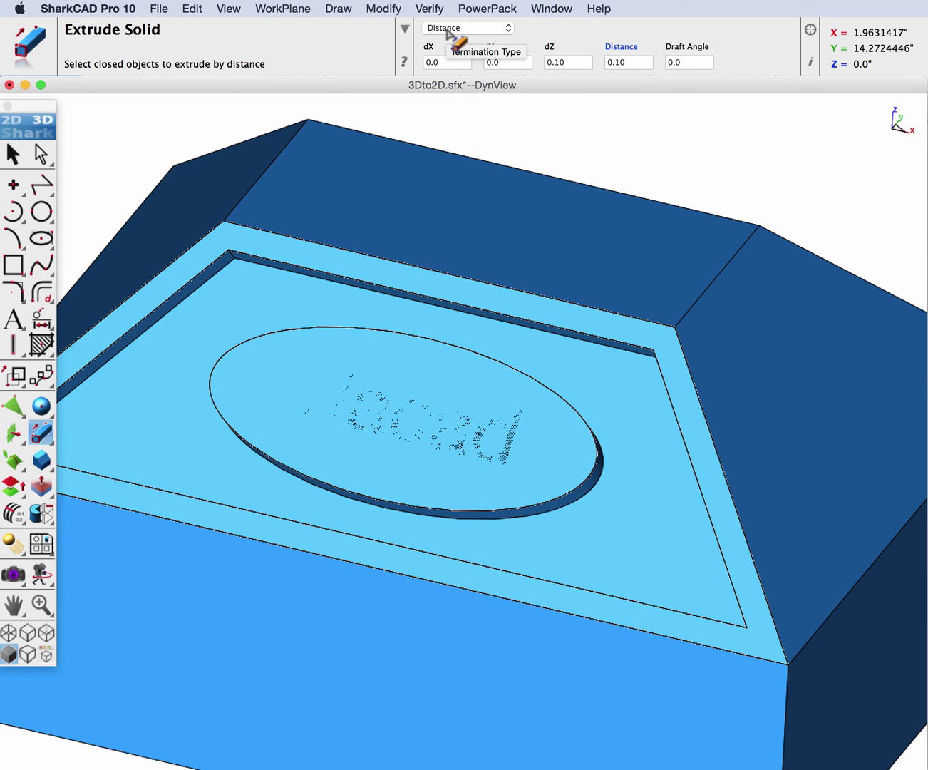
pyautogui.click(328, 411)
pyautogui.click(362, 427)
pyautogui.scroll(5, 332, 409)
pyautogui.scroll(-5, 332, 409)
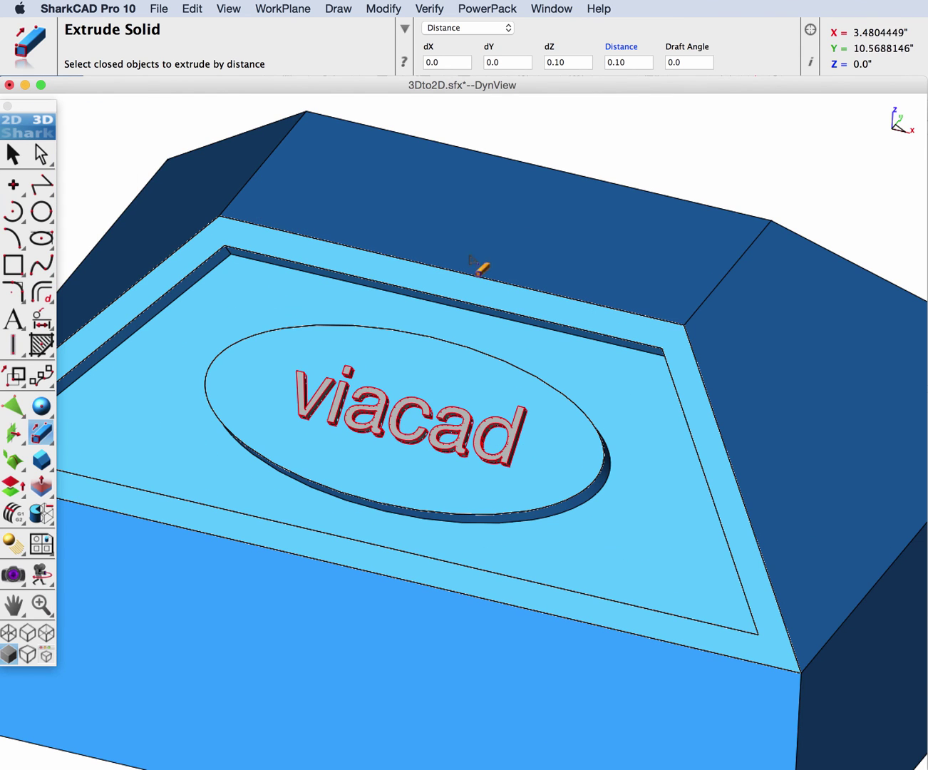
# - Set the text's extrusion distance to -0.15 so it extends into the block
pyautogui.click(636, 64)
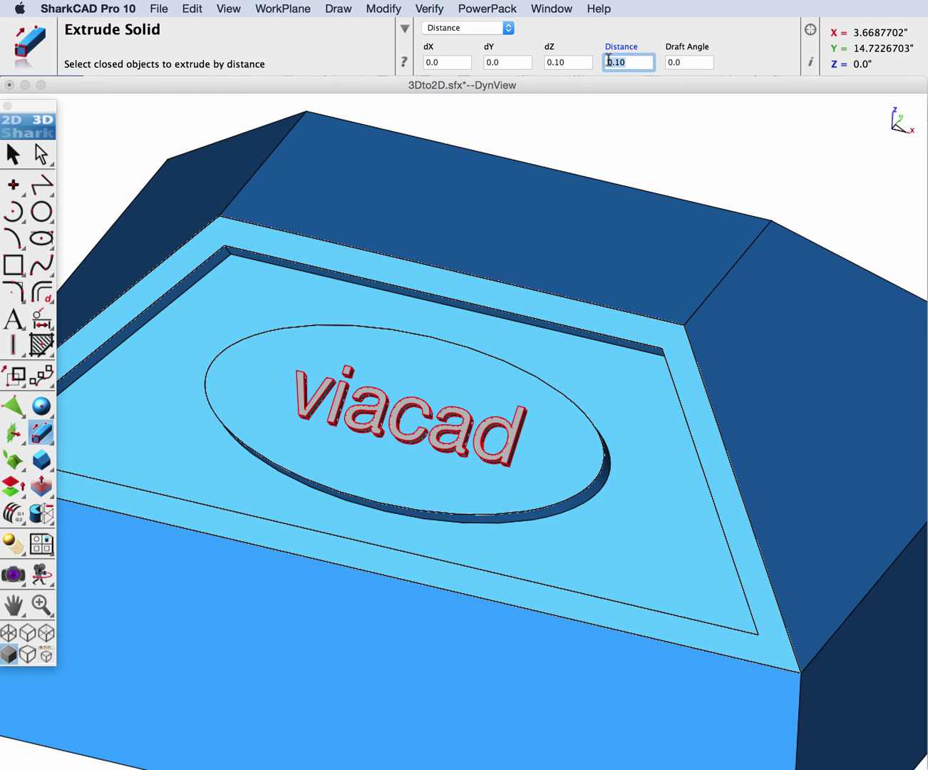
pyautogui.write('-0.15')
pyautogui.press('Return')
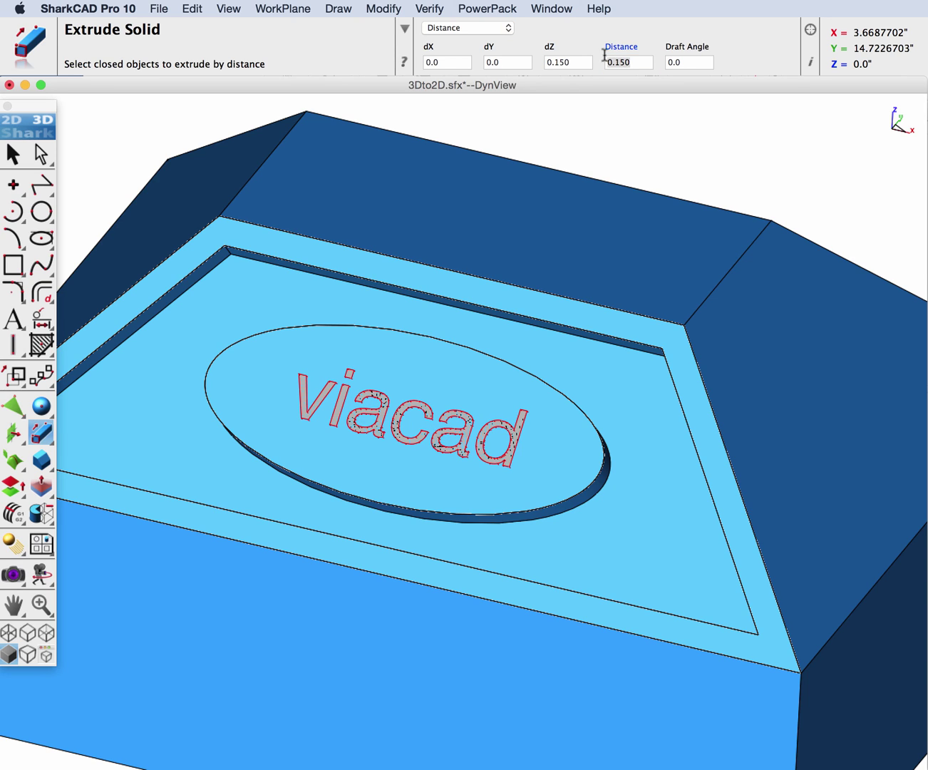
# - Subtract the extruded text from the block and clear the leftover text and sketch curves from view
pyautogui.click(51, 512)
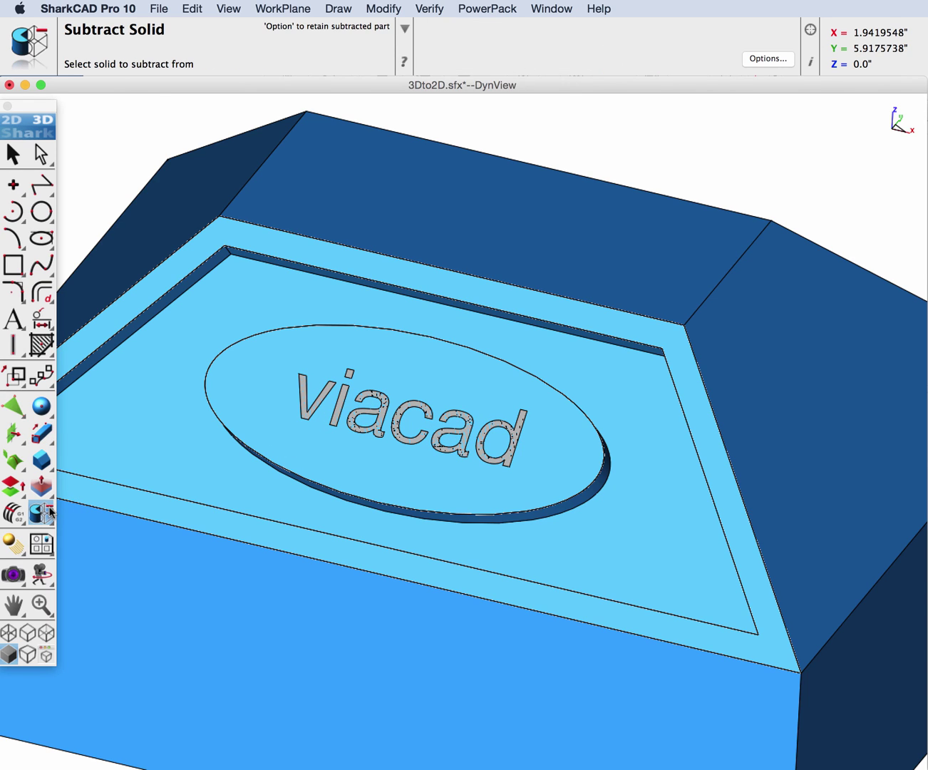
pyautogui.click(149, 344)
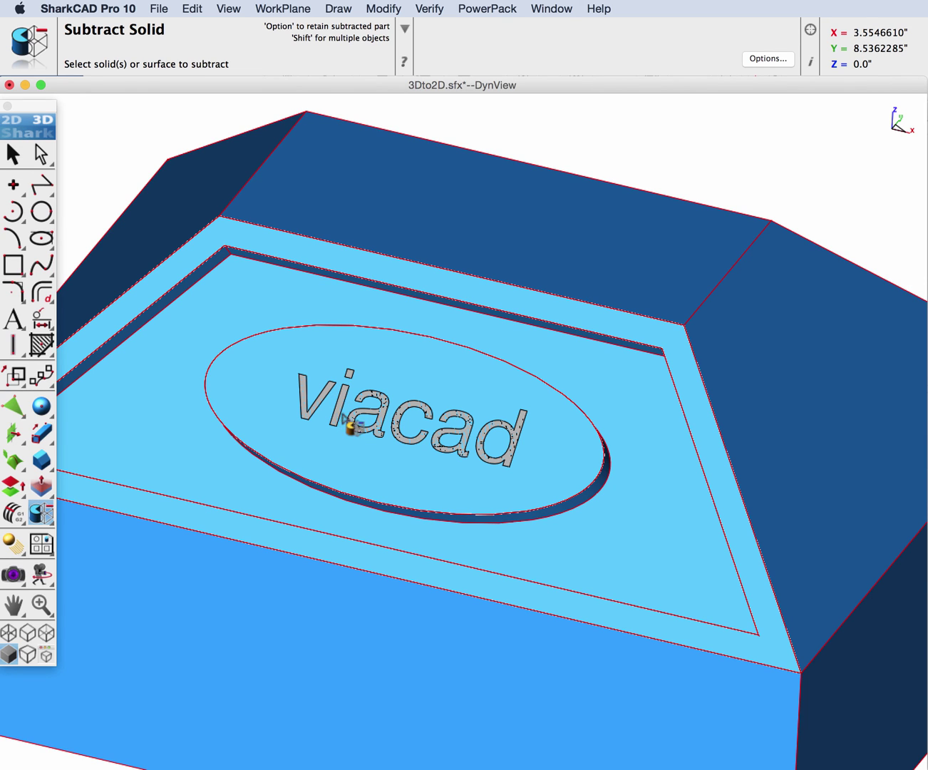
pyautogui.click(354, 428)
pyautogui.click(13, 153)
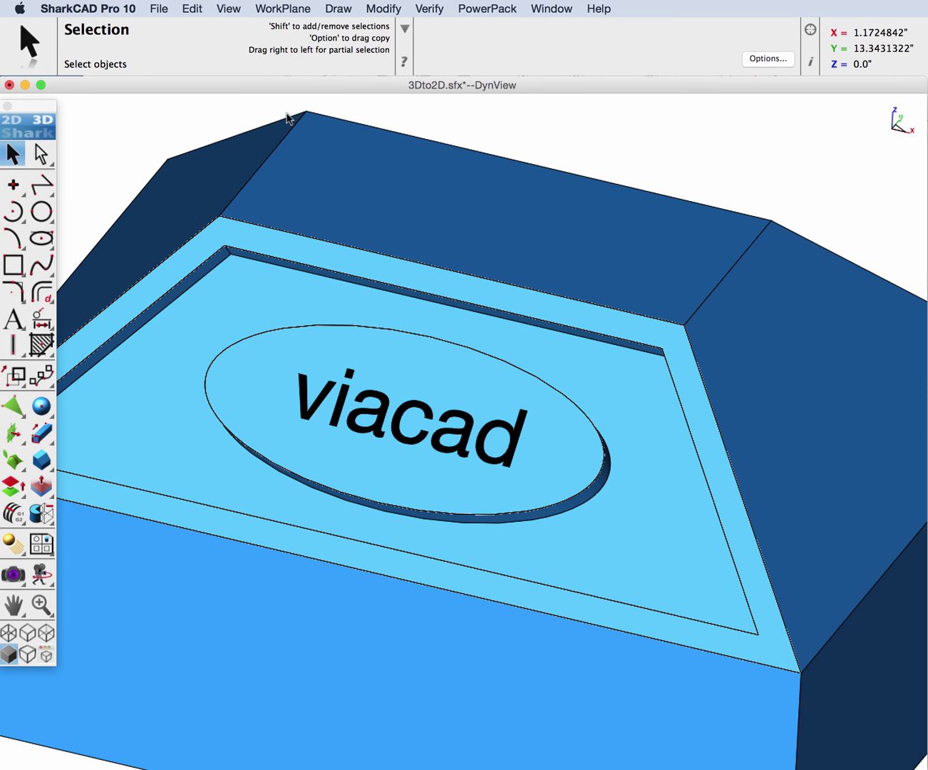
pyautogui.rightClick(393, 143)
pyautogui.click(443, 163)
# - Chamfer the top edge of the raised ellipse with a length of 0.10 at 45 degrees
pyautogui.scroll(-5, 481, 385)
pyautogui.moveTo(459, 388); pyautogui.dragTo(477, 332, button='middle')
pyautogui.scroll(5, 476, 331)
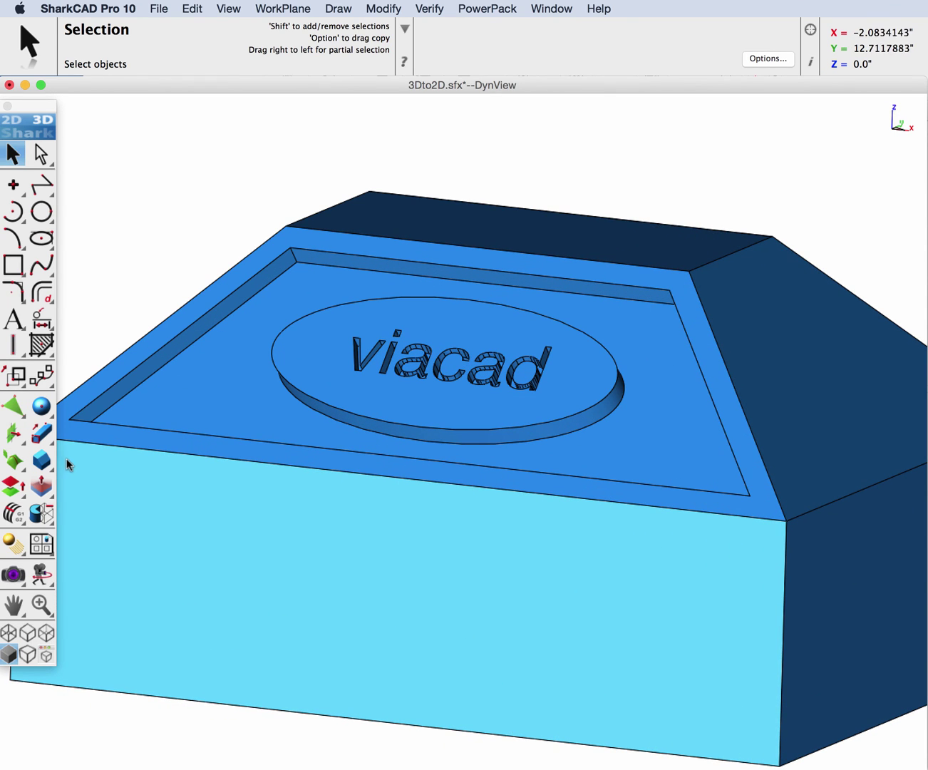
pyautogui.click(42, 459)
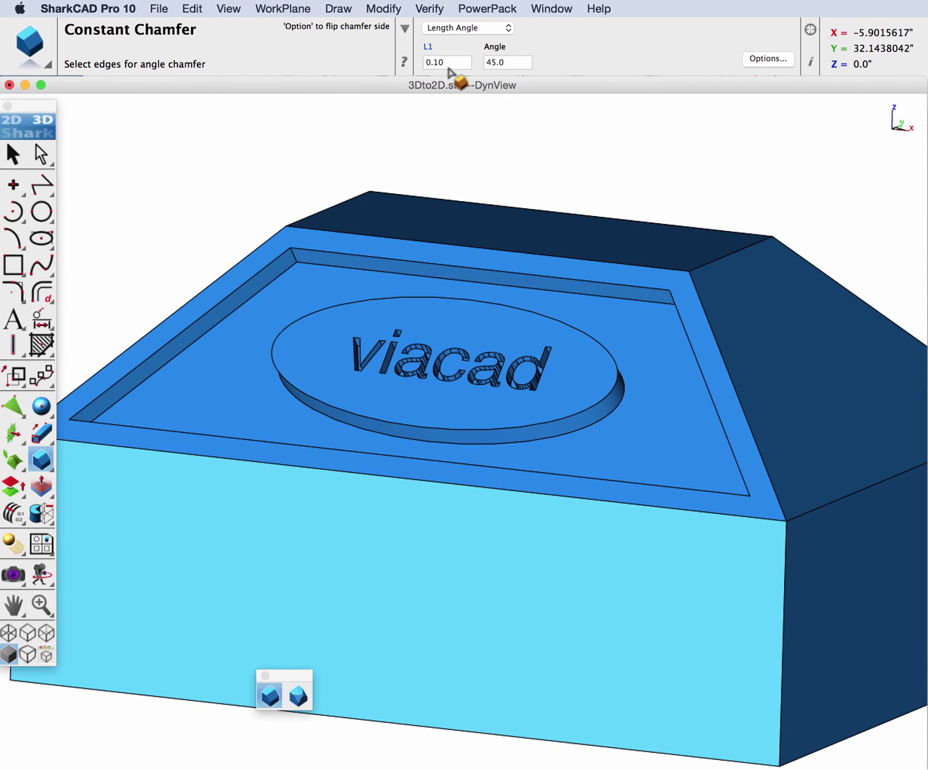
pyautogui.scroll(3, 576, 329)
pyautogui.click(606, 419)
pyautogui.scroll(-4, 497, 385)
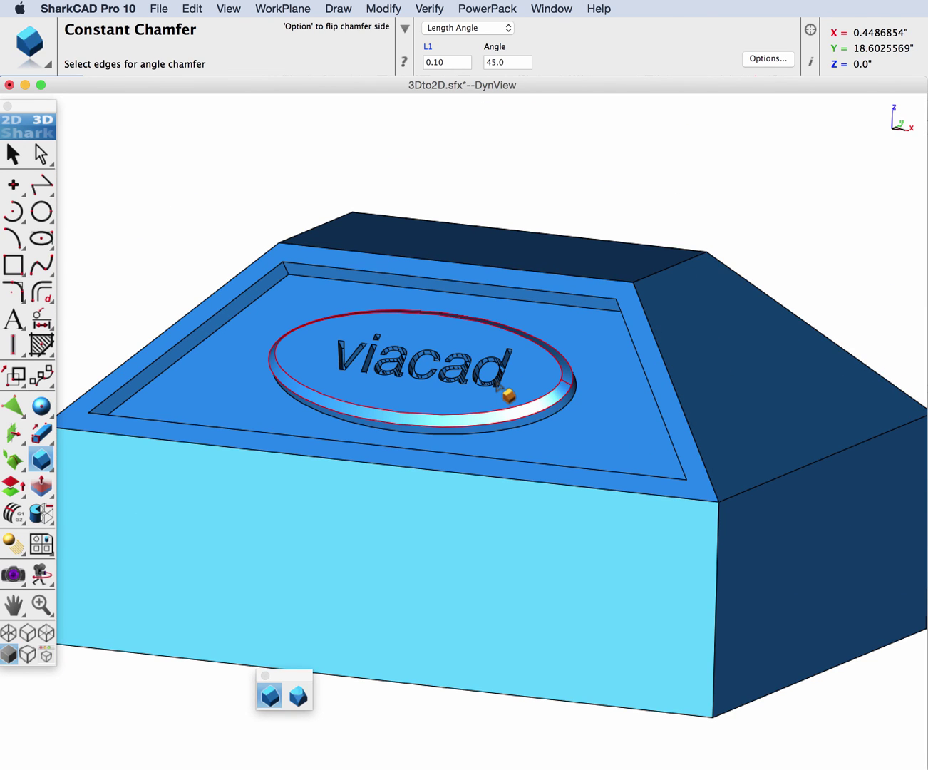